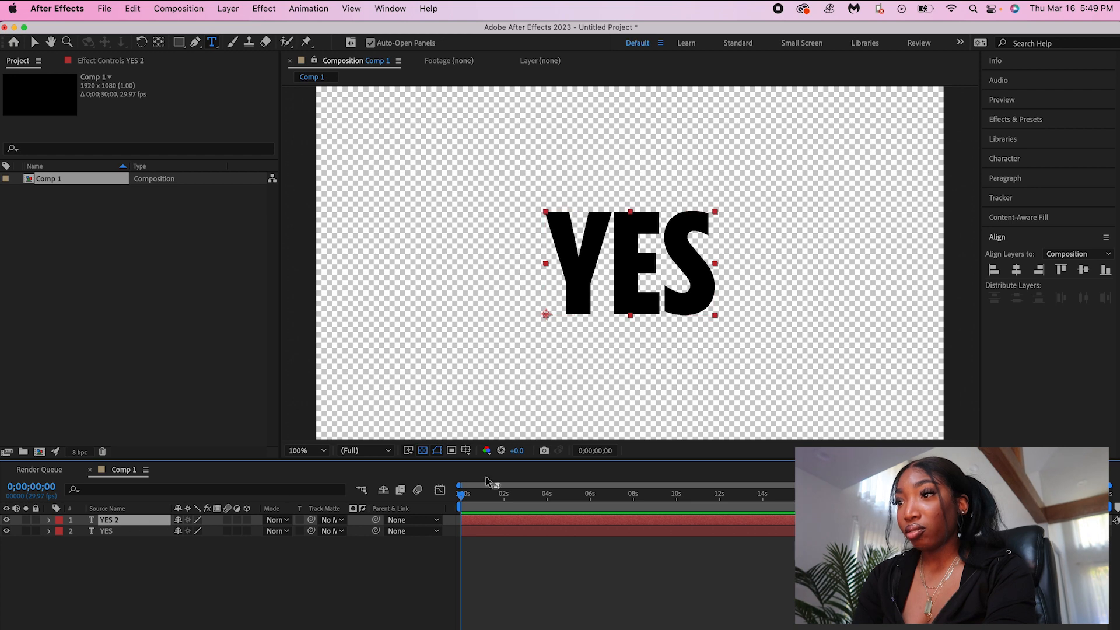
# - Change the duplicated YES text to NO and center that layer horizontally in the composition
pyautogui.doubleClick(636, 271)
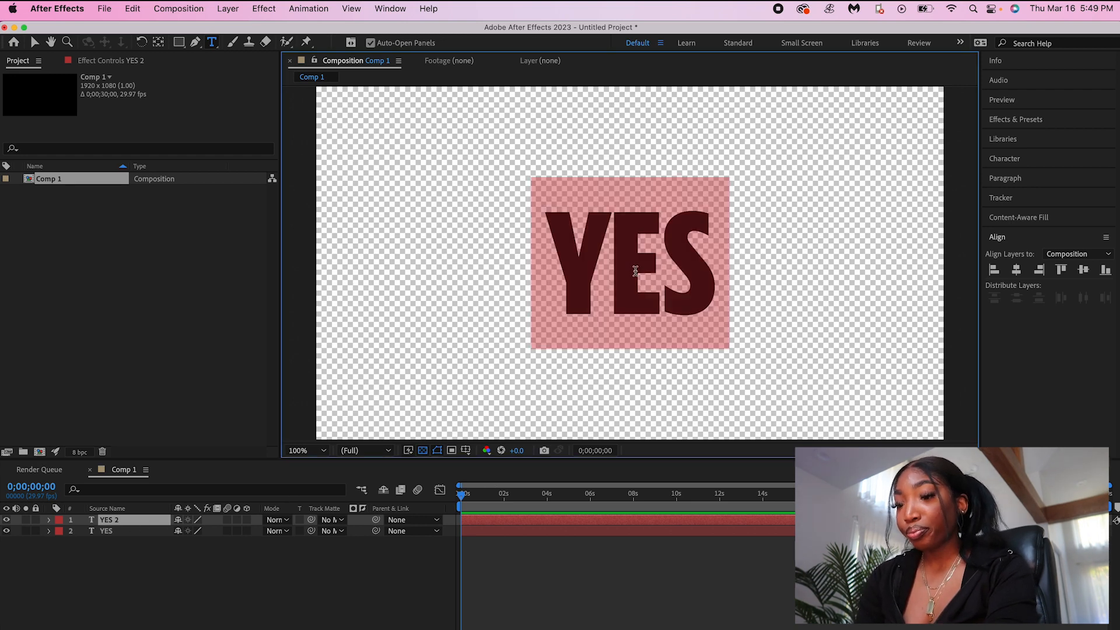
pyautogui.write('NO')
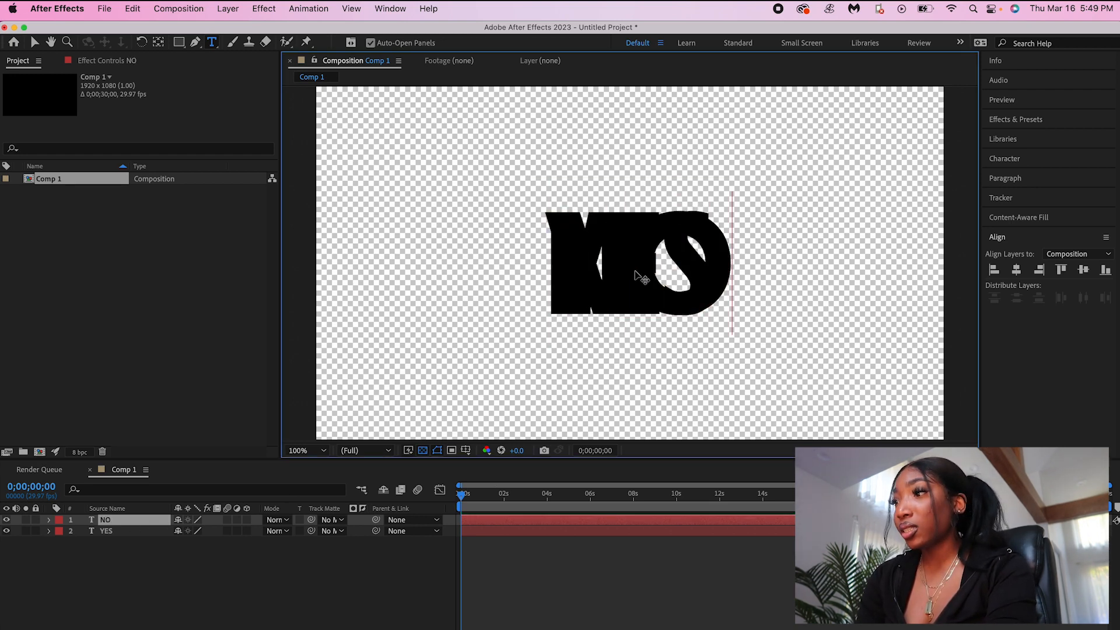
pyautogui.press('super+a')
pyautogui.click(1016, 269)
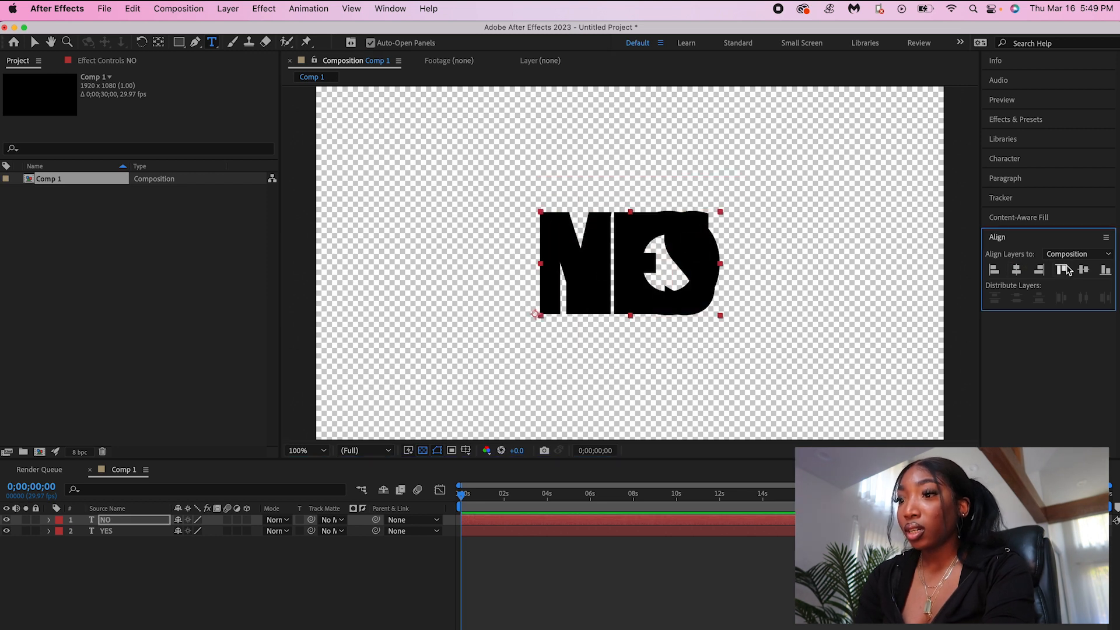
pyautogui.click(625, 554)
# - Select both the NO and YES text layers and reveal their Opacity properties in the timeline
pyautogui.moveTo(151, 556); pyautogui.dragTo(90, 519)
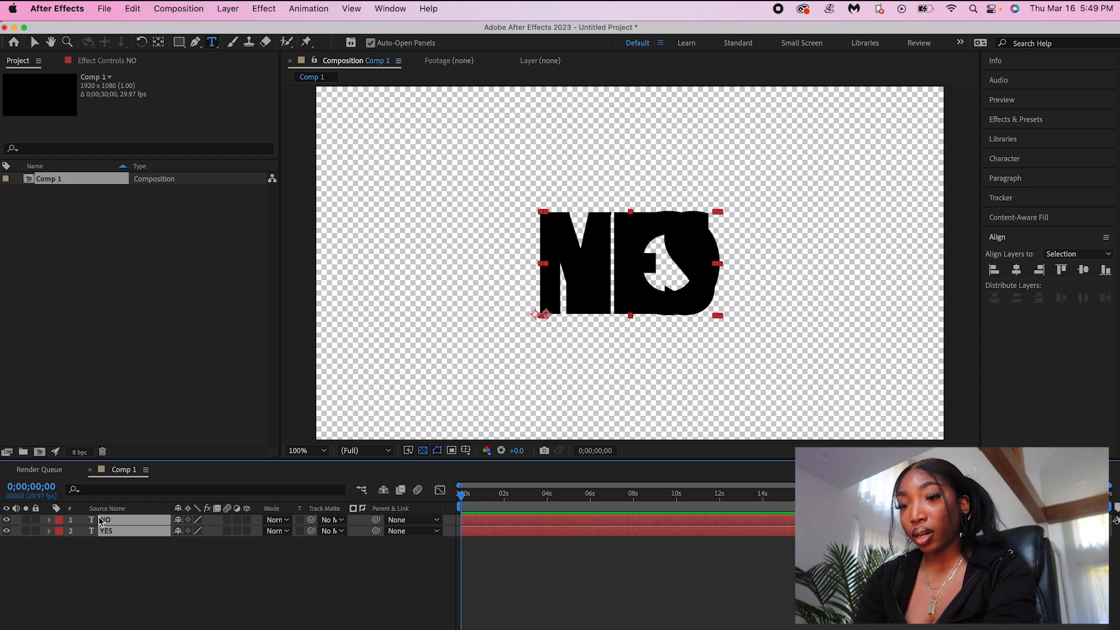
pyautogui.press('t')
pyautogui.click(121, 590)
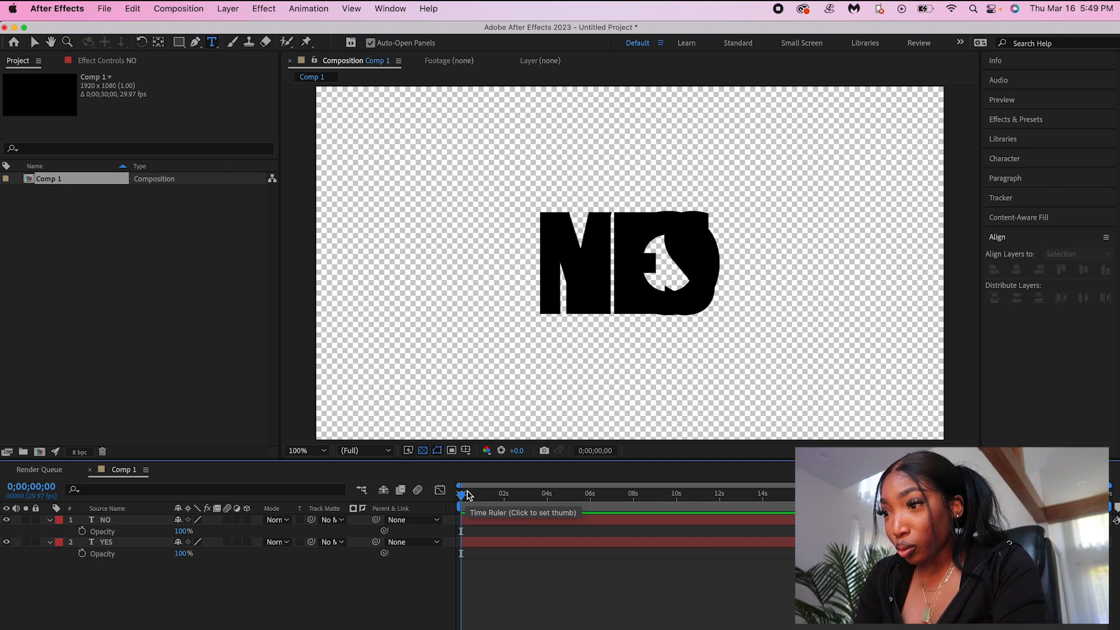
# - Keyframe the YES layer's Opacity at 100% at 0;00;01;00 and 0% at 0;00;03;00
pyautogui.moveTo(467, 495); pyautogui.dragTo(483, 491)
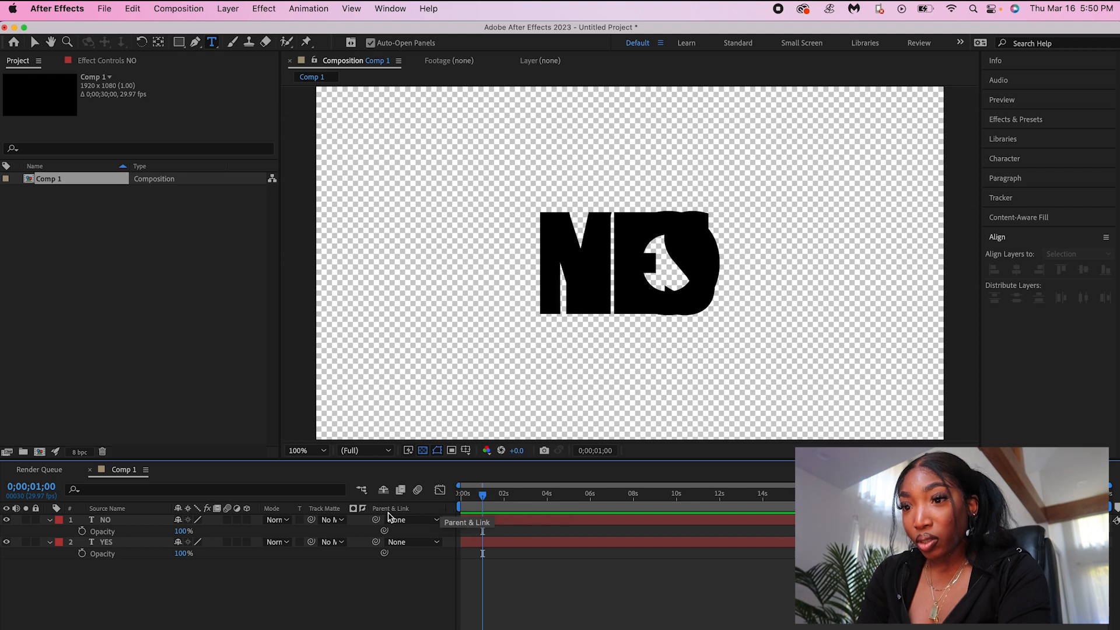
pyautogui.click(81, 554)
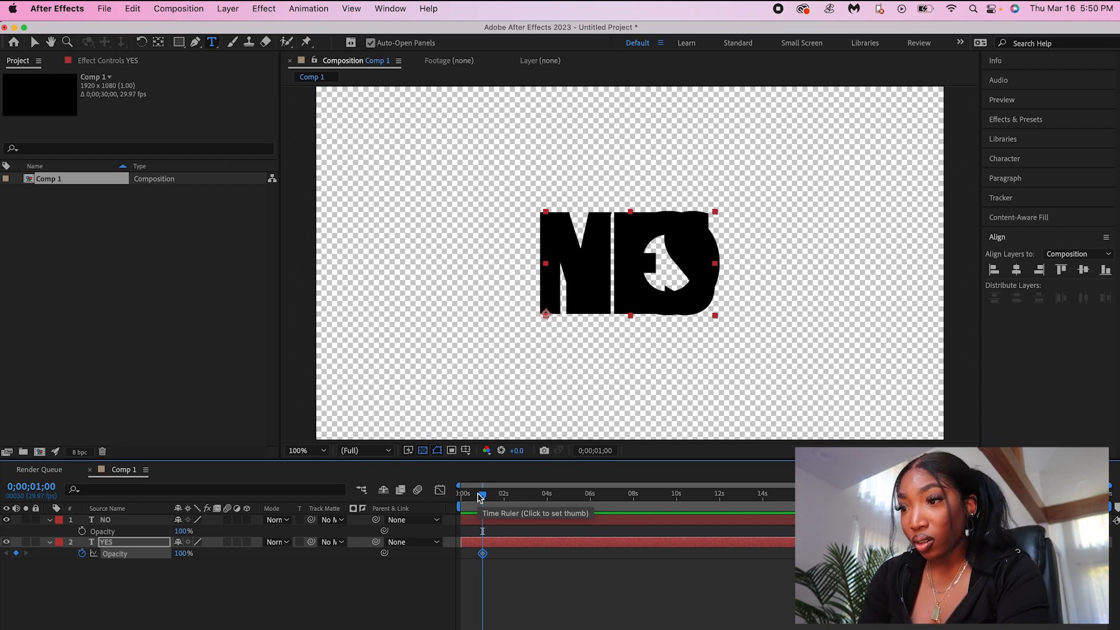
pyautogui.moveTo(479, 496); pyautogui.dragTo(525, 498)
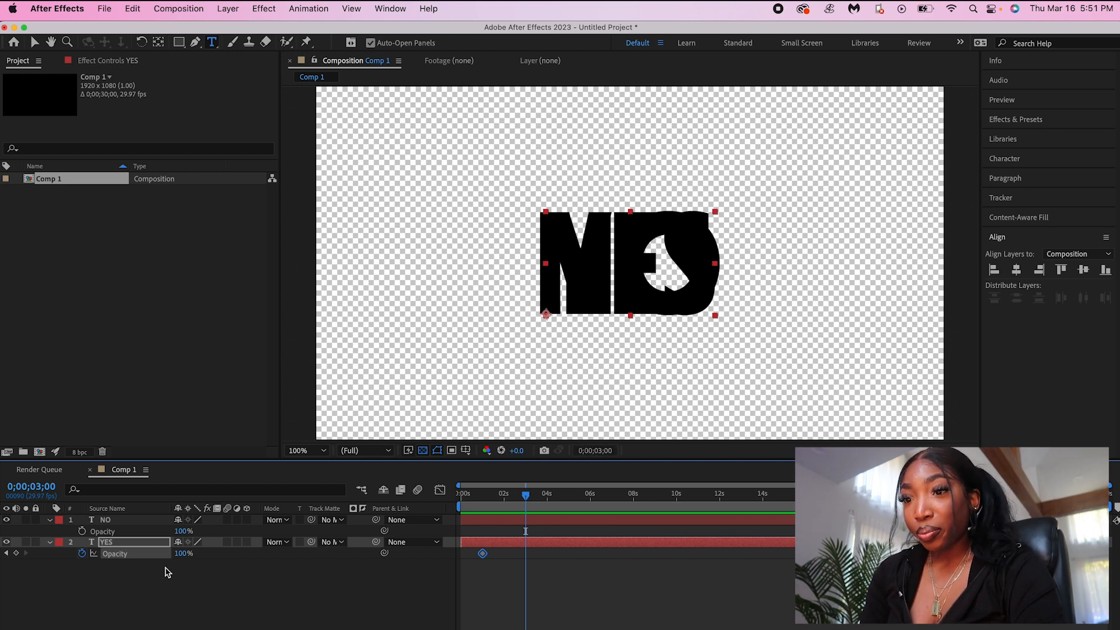
pyautogui.click(182, 553)
pyautogui.write('0')
pyautogui.press('Return')
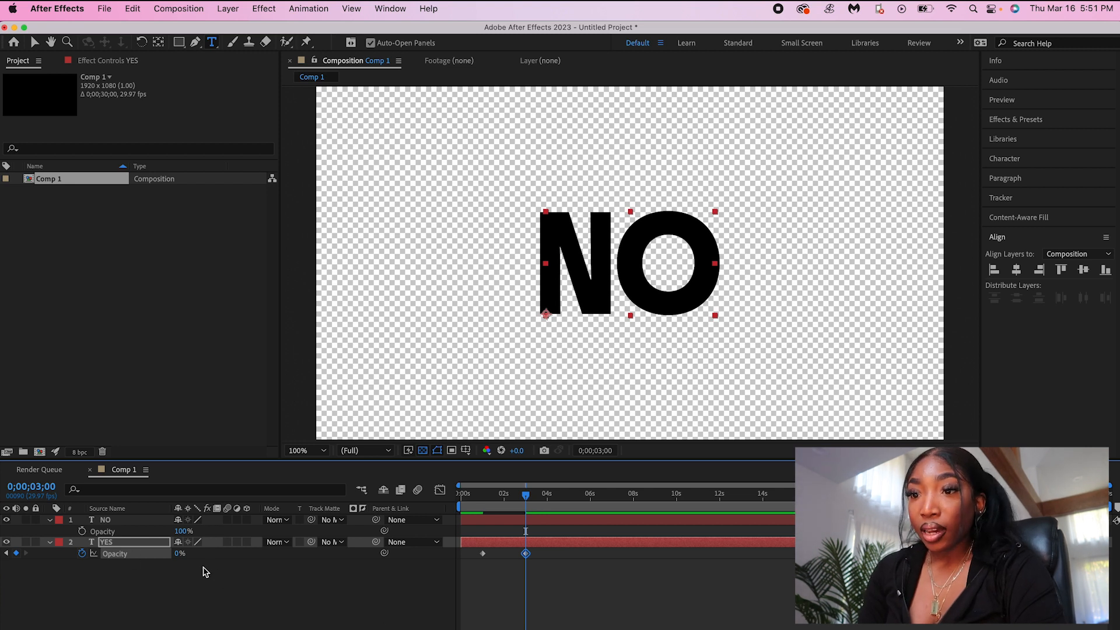
# - Keyframe the NO layer's Opacity at 100% at 0;00;03;00 and 1% at 0;00;01;00
pyautogui.click(101, 524)
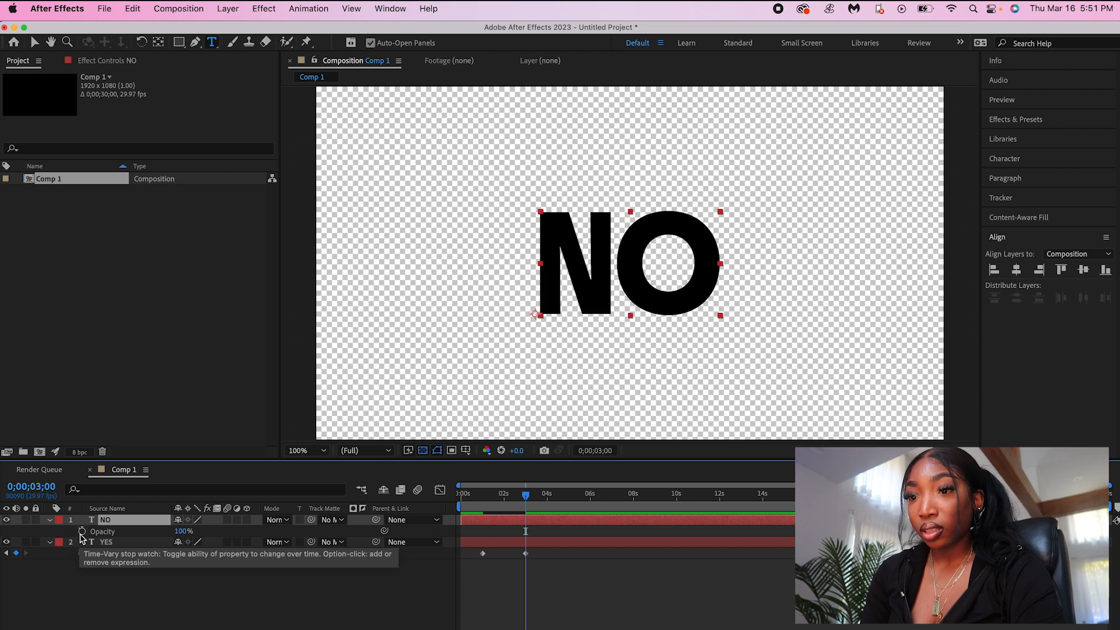
pyautogui.click(81, 532)
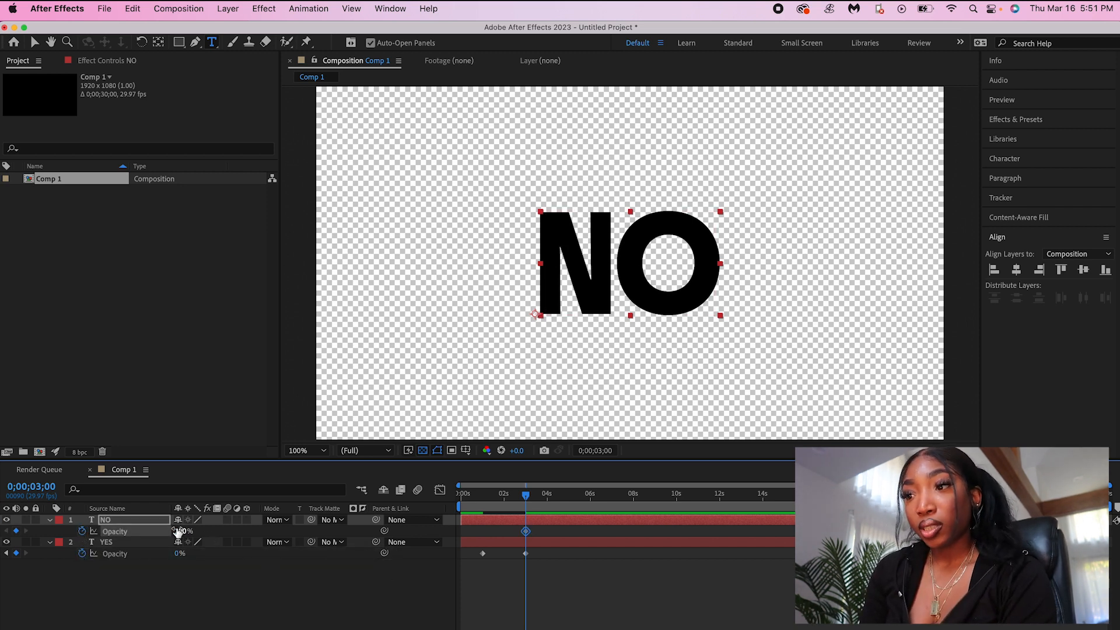
pyautogui.moveTo(526, 496); pyautogui.dragTo(484, 496)
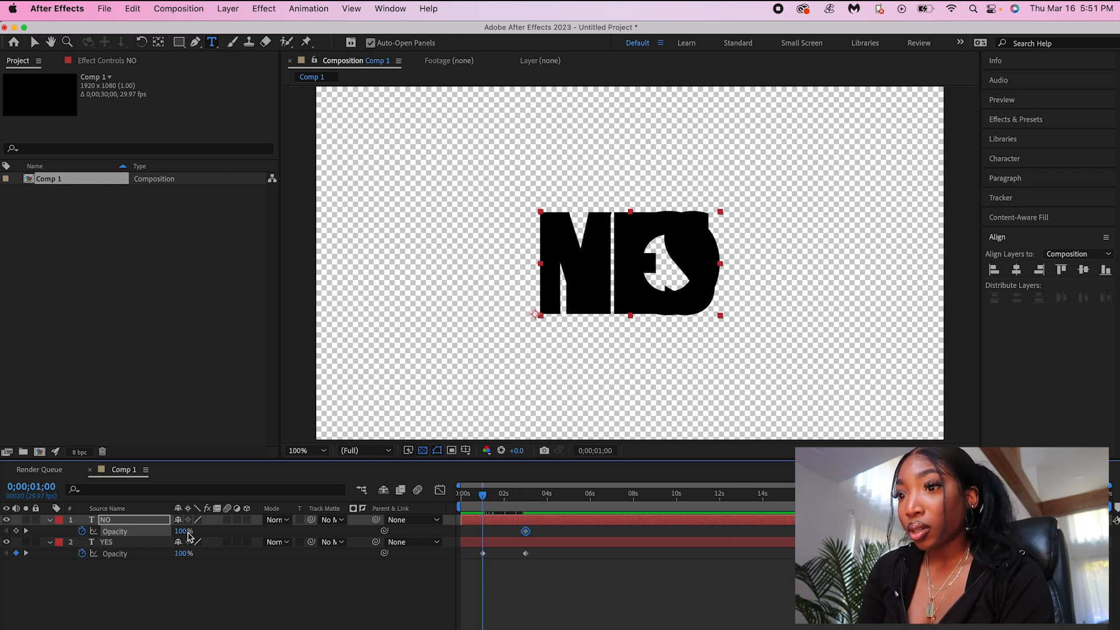
pyautogui.moveTo(183, 531); pyautogui.dragTo(127, 530)
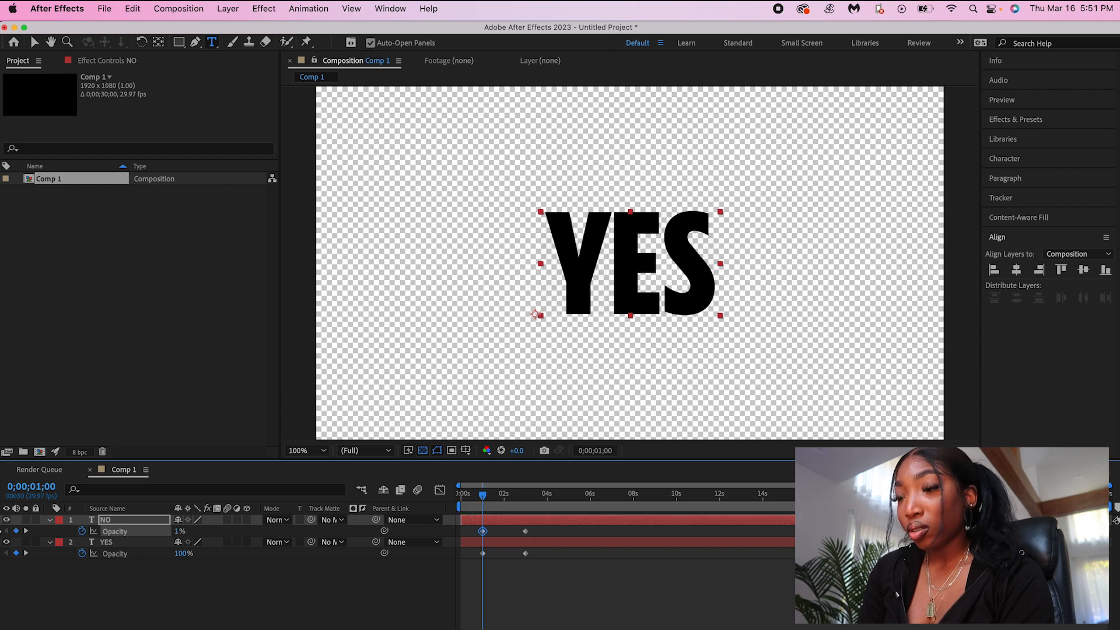
# - Apply Easy Ease to all the Opacity keyframes on the NO and YES layers
pyautogui.click(551, 577)
pyautogui.moveTo(551, 577); pyautogui.dragTo(477, 529)
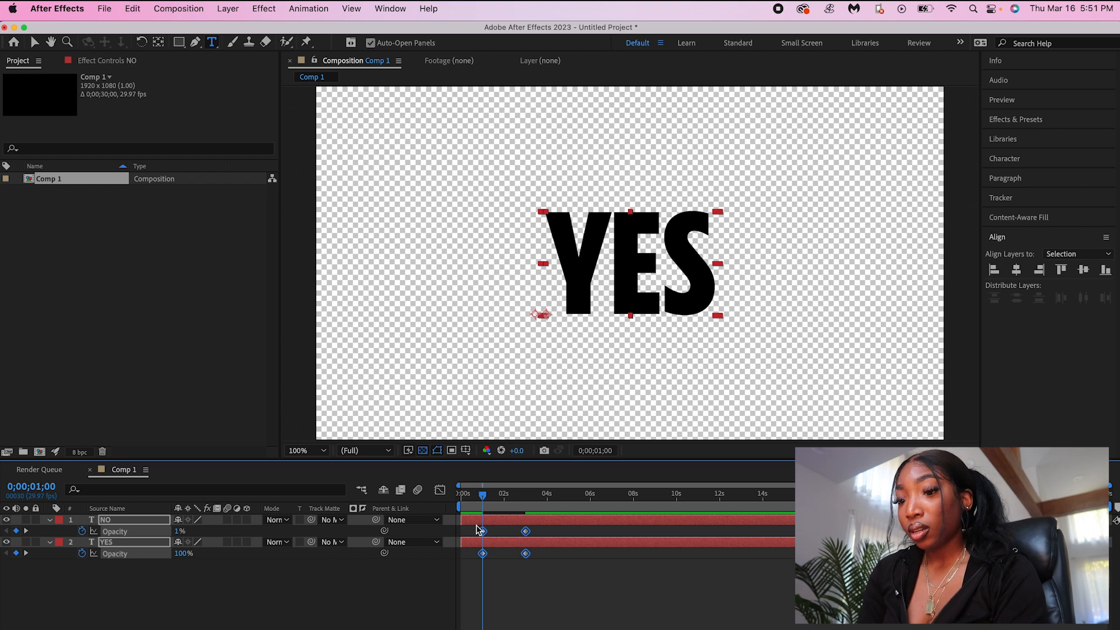
pyautogui.press('F9')
# - Preview the YES to NO crossfade from the start of the timeline
pyautogui.moveTo(481, 495); pyautogui.dragTo(456, 494)
pyautogui.press('space')
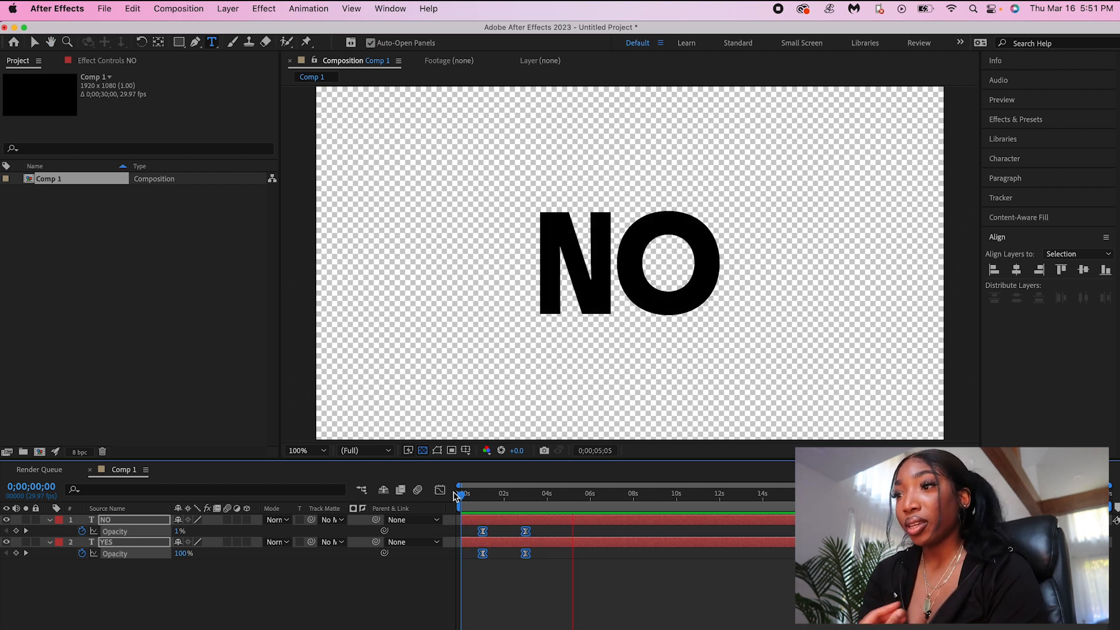
pyautogui.press('space')
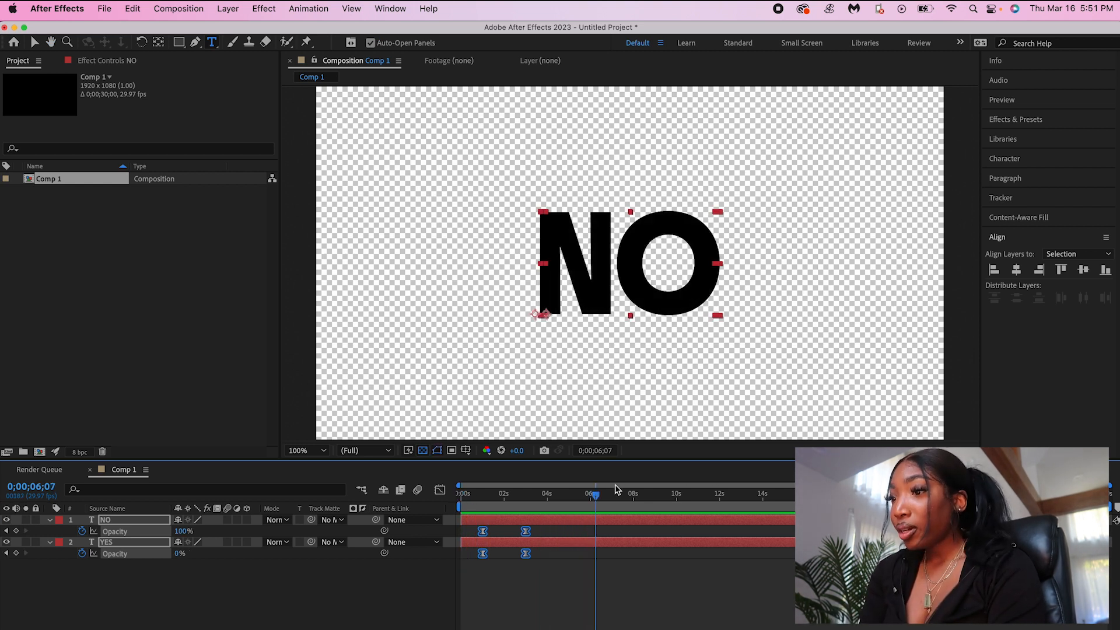
pyautogui.click(479, 495)
pyautogui.moveTo(479, 513); pyautogui.dragTo(470, 511)
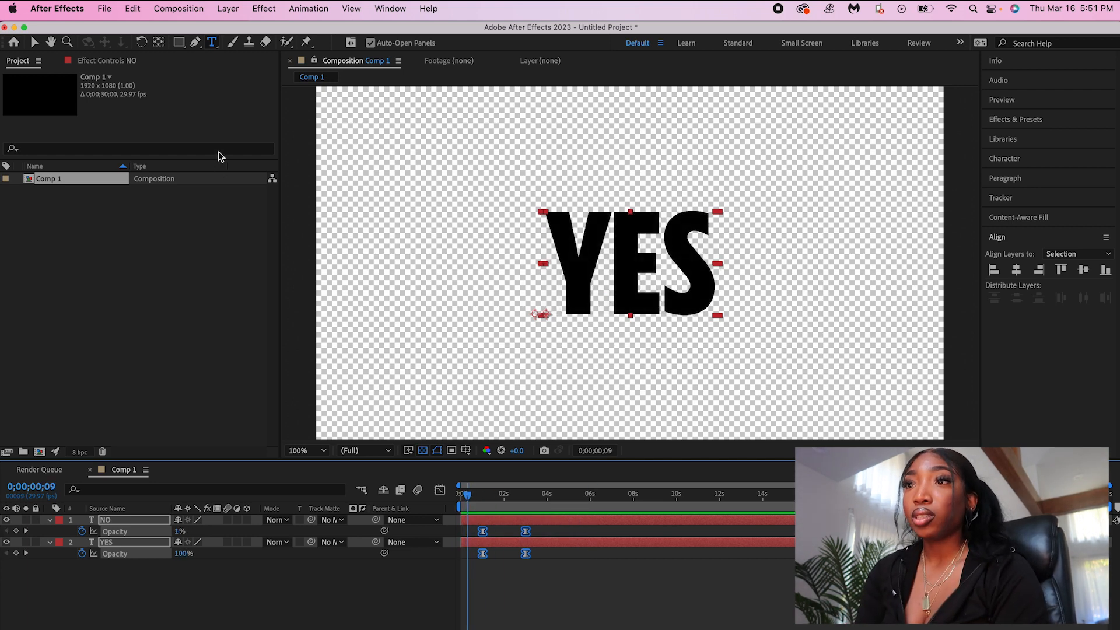
# - Add a new adjustment layer above the NO and YES text layers
pyautogui.click(227, 9)
pyautogui.moveTo(244, 37)
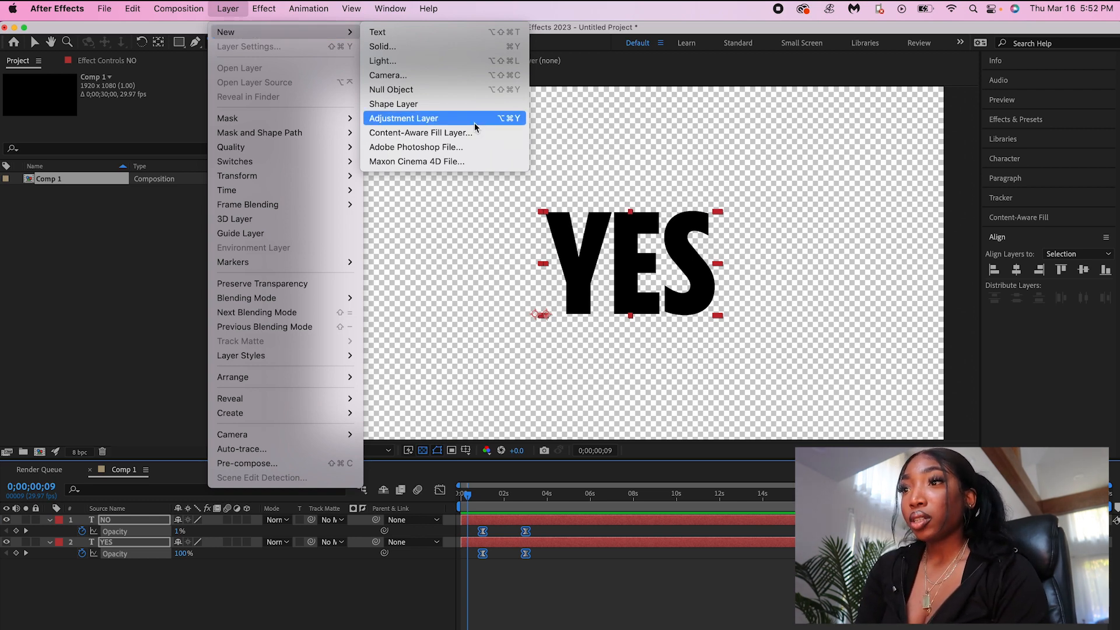
pyautogui.click(443, 118)
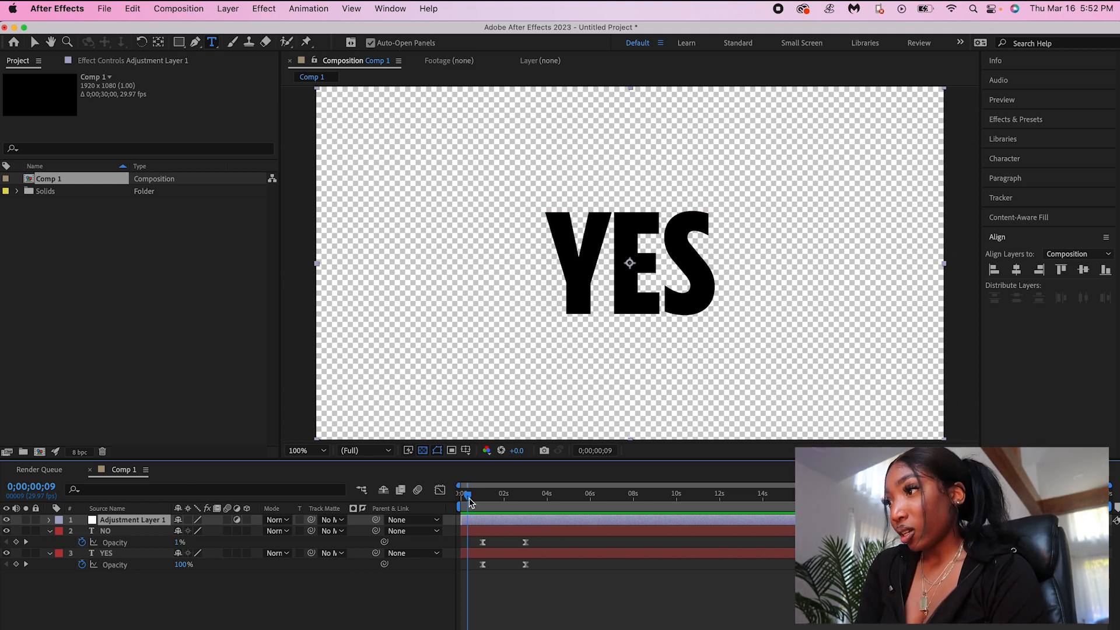
# - Find the Gaussian Blur effect by searching for "gauss" and apply it to the adjustment layer
pyautogui.click(1042, 120)
pyautogui.click(1022, 137)
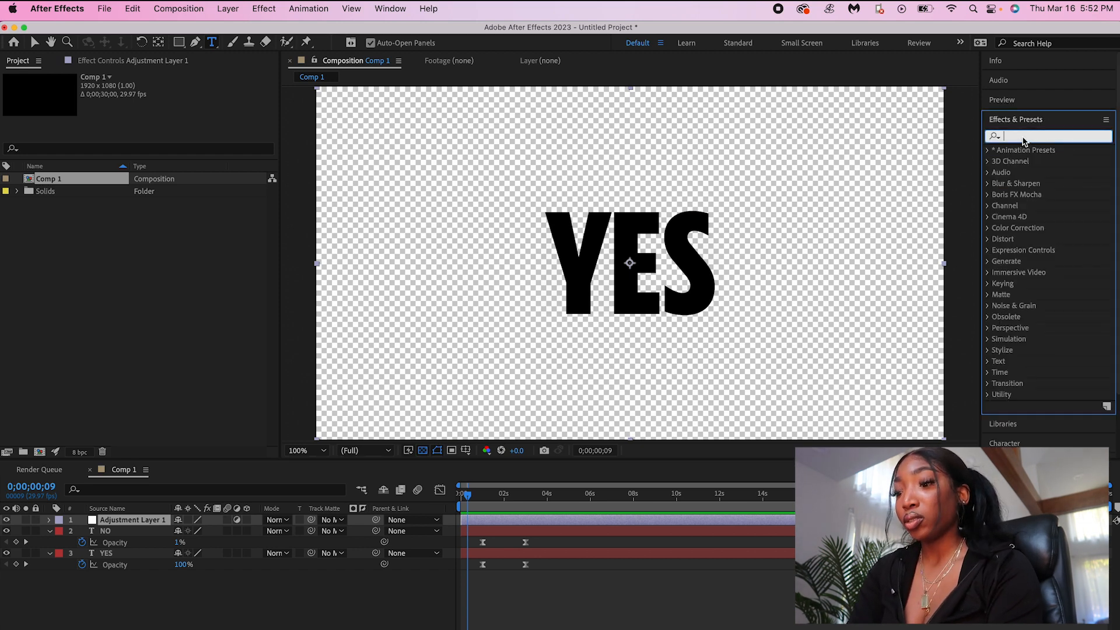
pyautogui.write('ga')
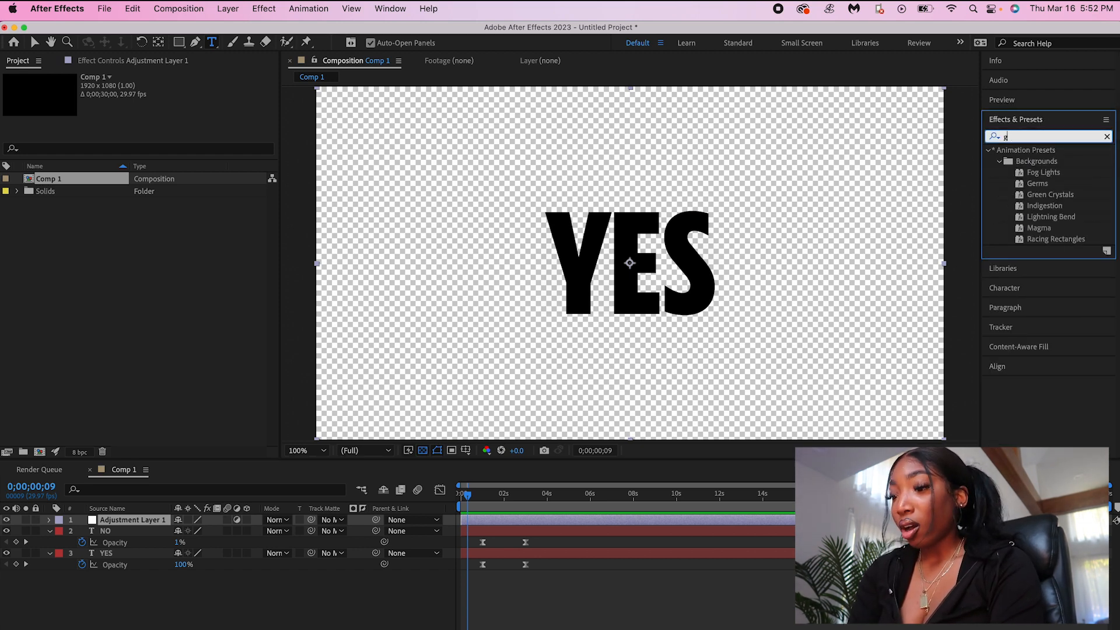
pyautogui.write('uss')
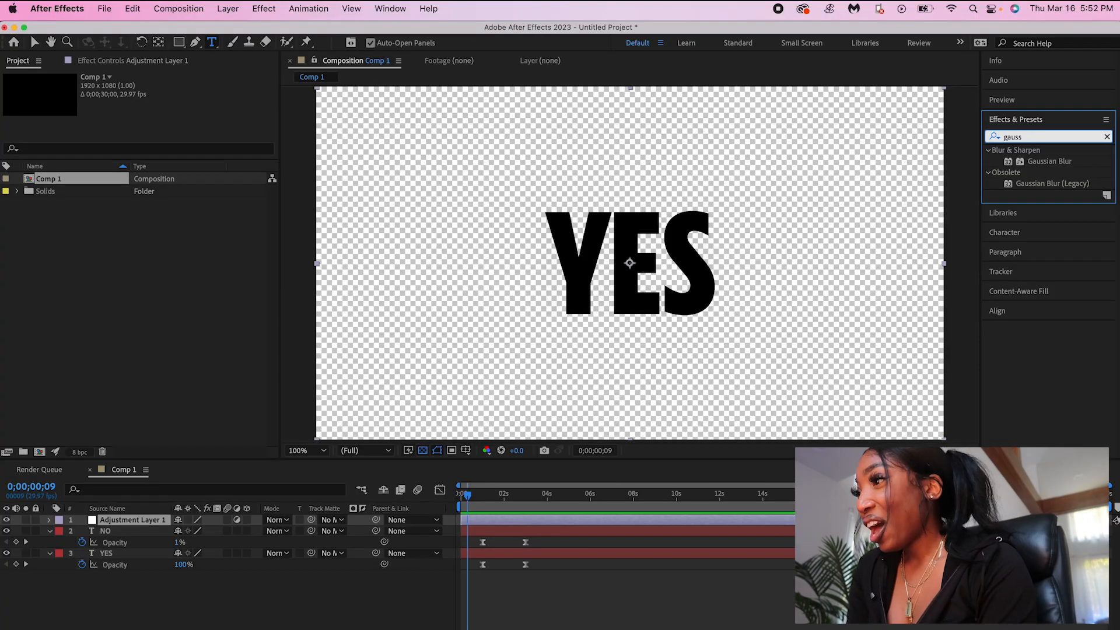
pyautogui.moveTo(1063, 163); pyautogui.dragTo(128, 545)
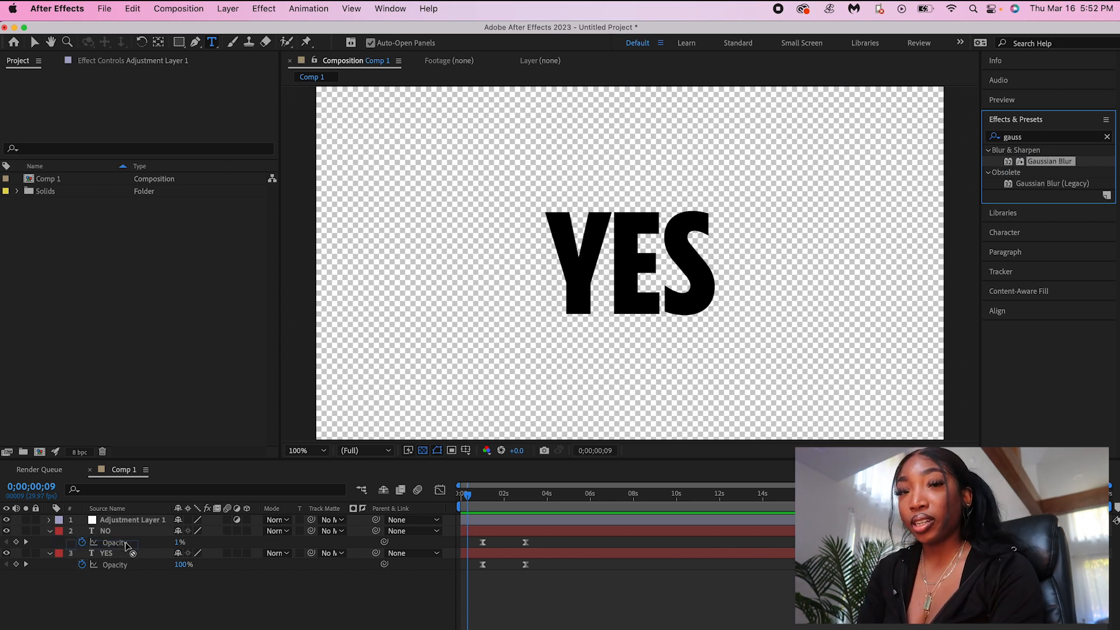
pyautogui.moveTo(127, 545); pyautogui.dragTo(122, 525)
# - Turn off Repeat Edge Pixels for the Gaussian Blur and keyframe its Blurriness at 0 at 0;00;01;00
pyautogui.moveTo(467, 495); pyautogui.dragTo(484, 499)
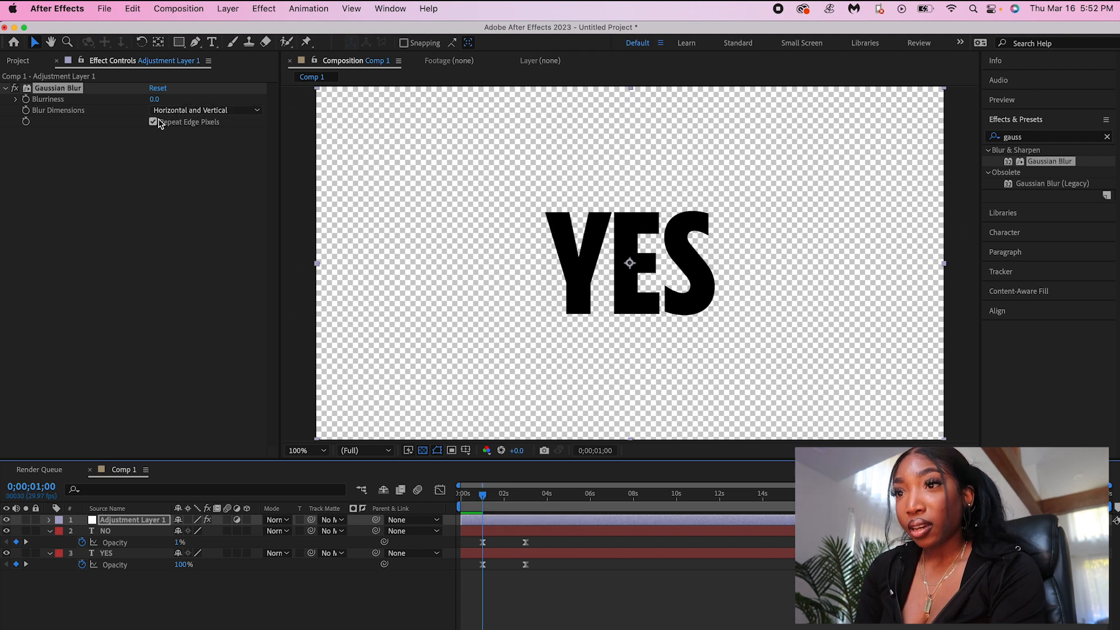
pyautogui.click(154, 122)
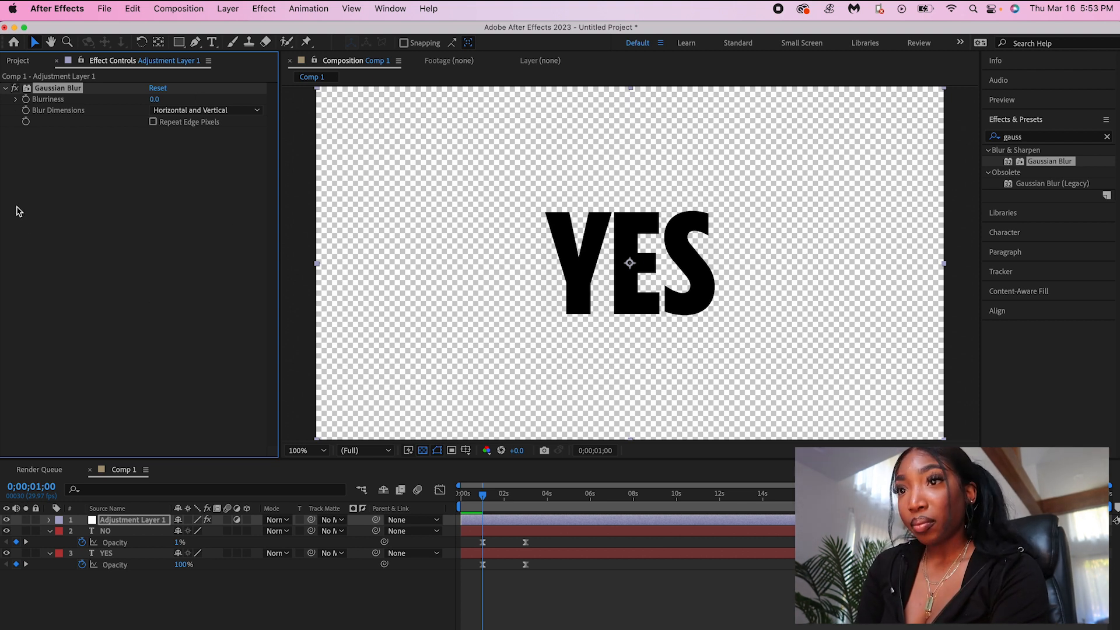
pyautogui.click(25, 99)
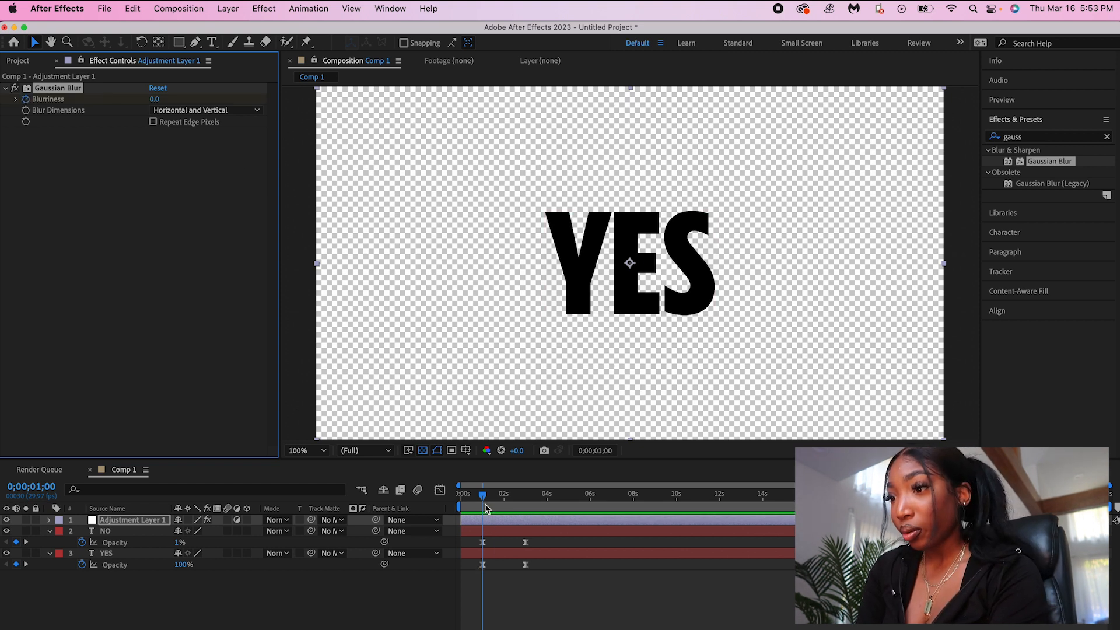
# - Keyframe the Gaussian Blur's Blurriness at 100 at 0;00;01;27 and 0 at 0;00;03;00
pyautogui.moveTo(484, 500); pyautogui.dragTo(505, 501)
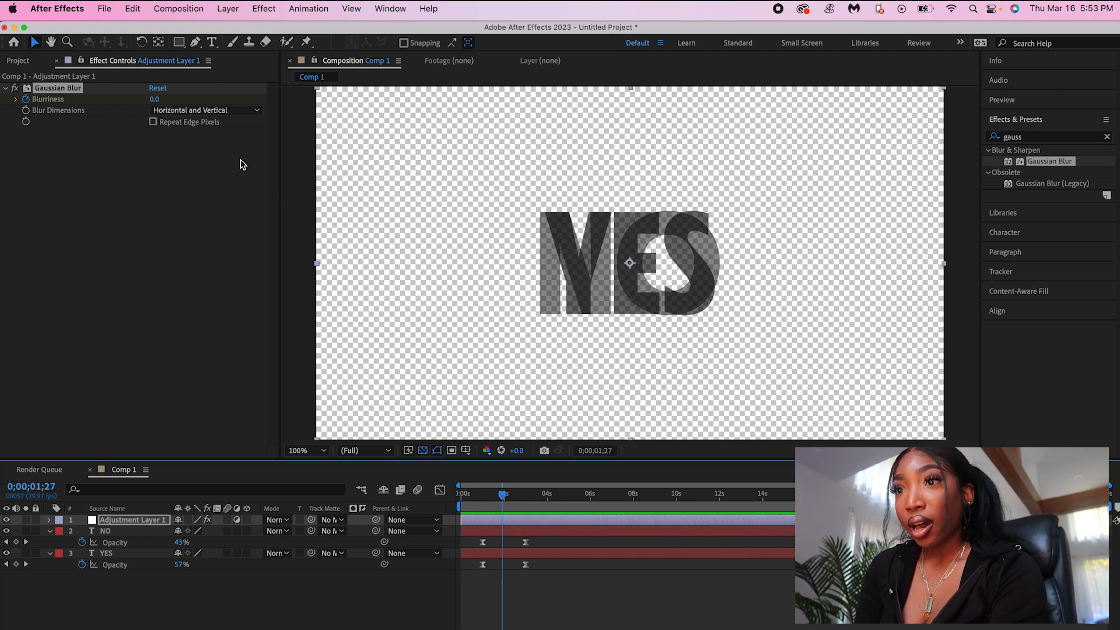
pyautogui.click(155, 98)
pyautogui.write('100')
pyautogui.press('Return')
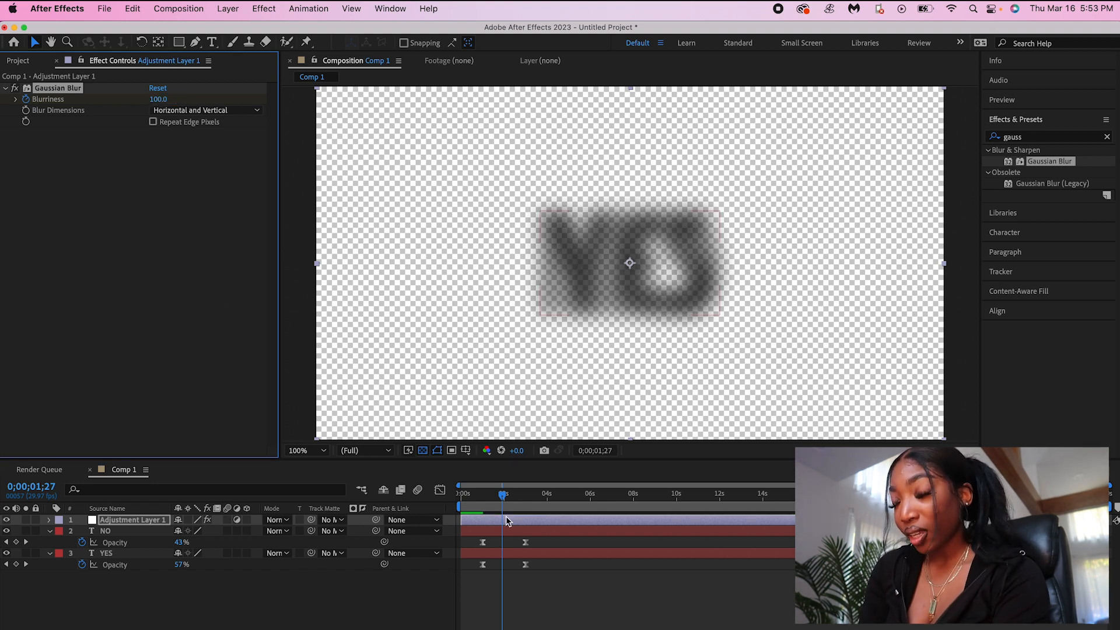
pyautogui.moveTo(503, 495); pyautogui.dragTo(526, 495)
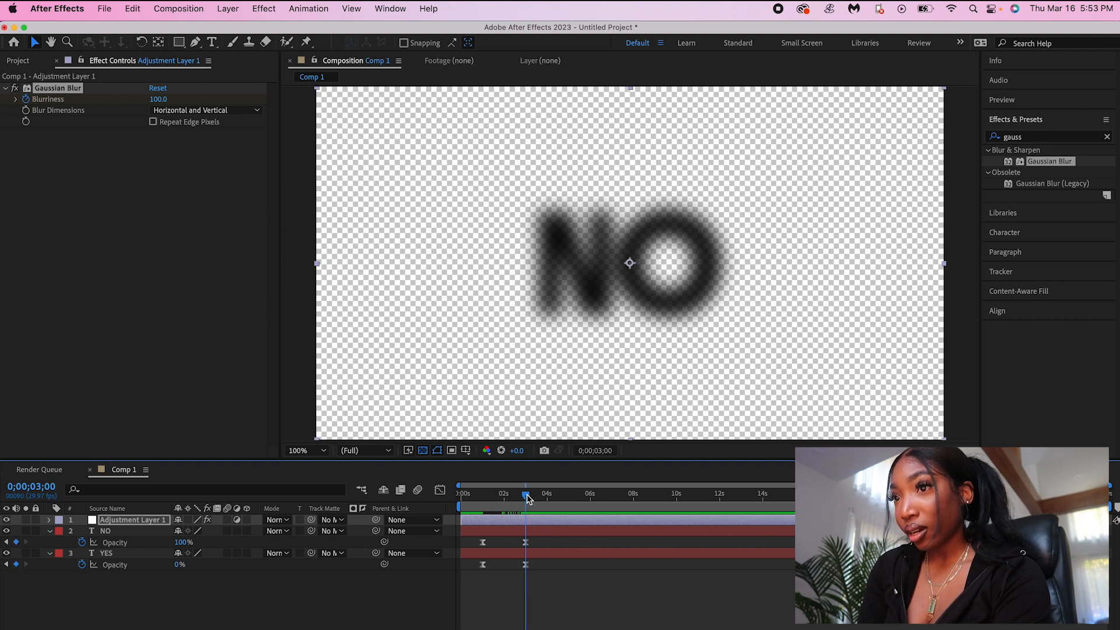
pyautogui.click(158, 100)
pyautogui.write('0')
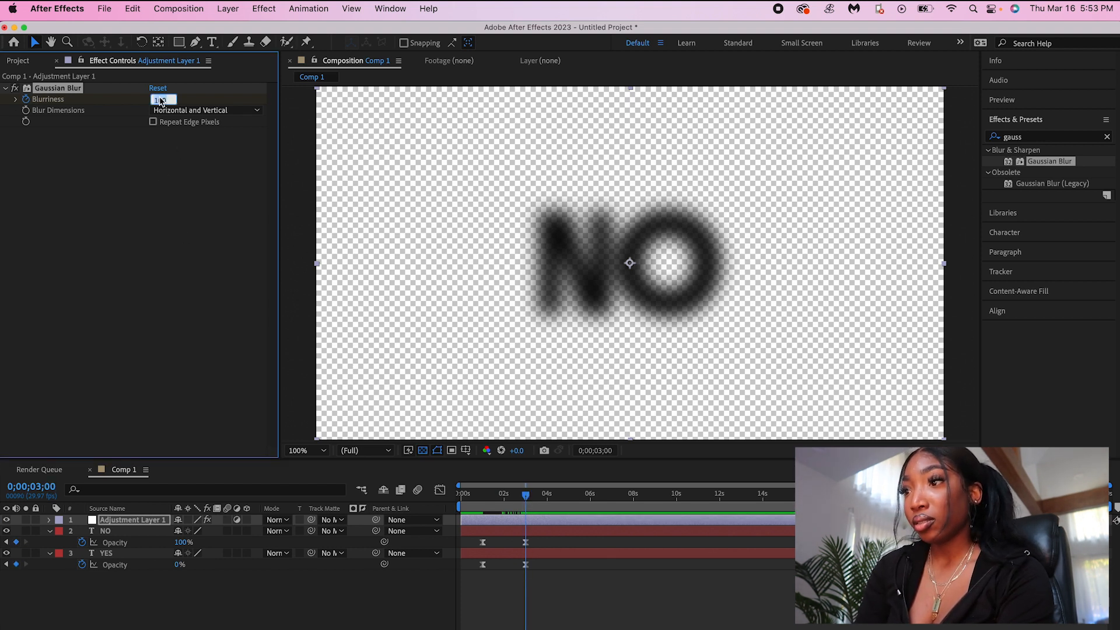
pyautogui.press('Return')
# - Preview the blurred text transition from the beginning and return the playhead near the start
pyautogui.moveTo(518, 495); pyautogui.dragTo(457, 495)
pyautogui.press('space')
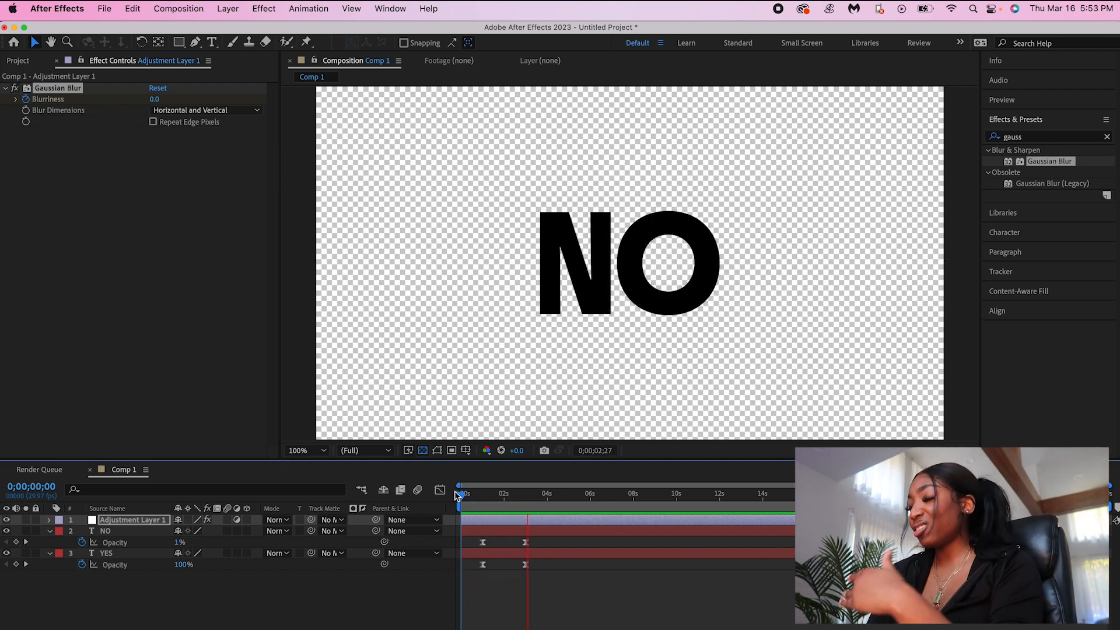
pyautogui.press('space')
pyautogui.click(461, 492)
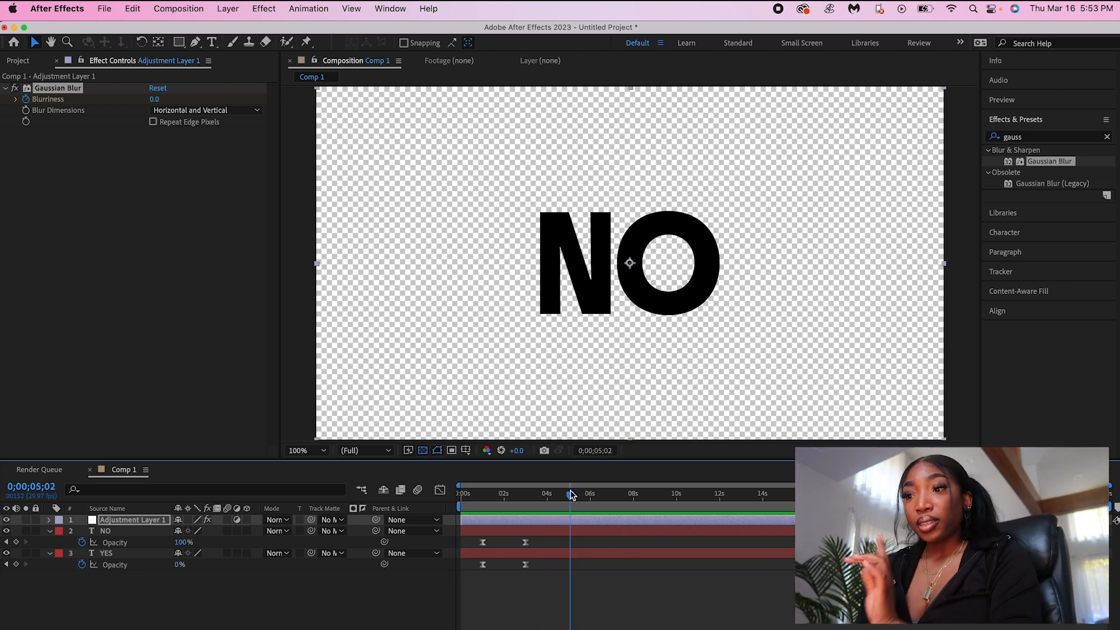
pyautogui.moveTo(461, 492); pyautogui.dragTo(463, 492)
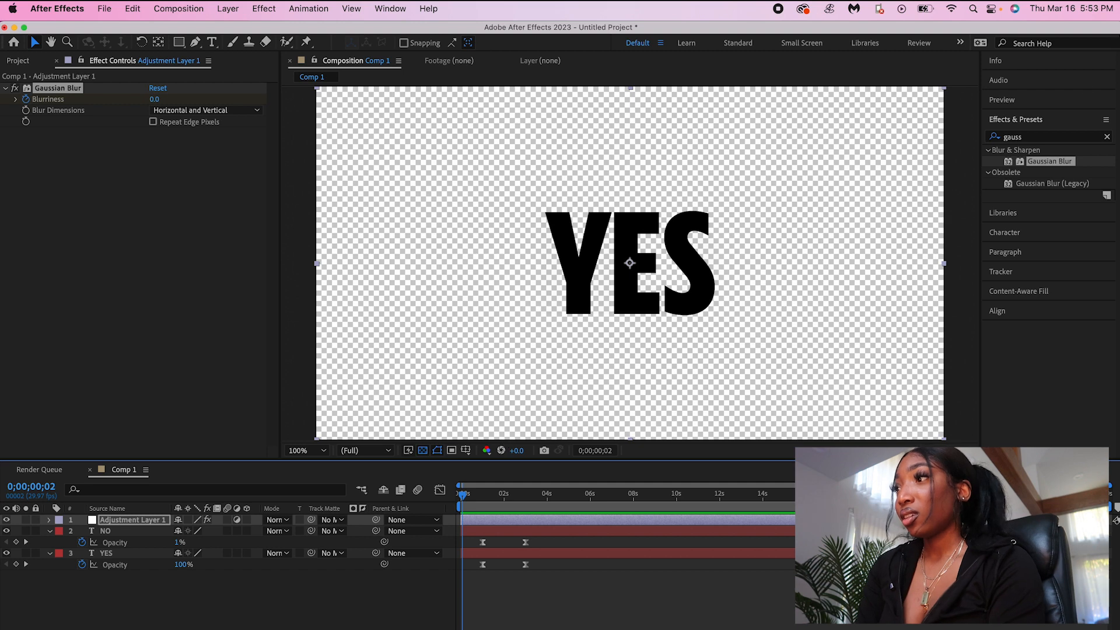
# - Replace the effect search with "level" and apply the Levels effect to the adjustment layer
pyautogui.click(1109, 135)
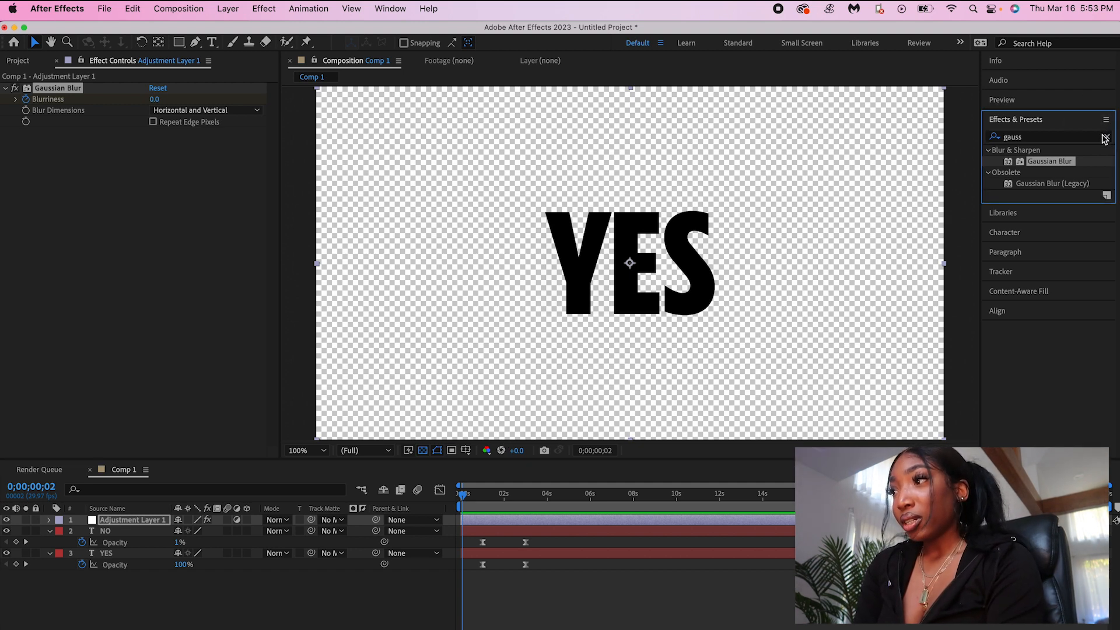
pyautogui.click(1103, 137)
pyautogui.click(1108, 137)
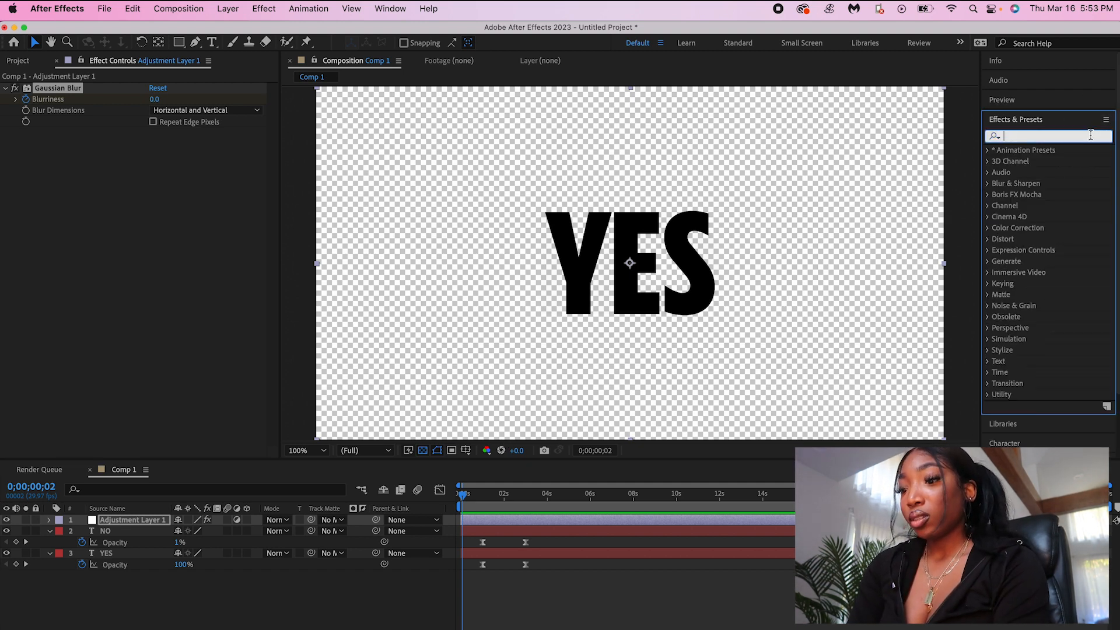
pyautogui.write('level')
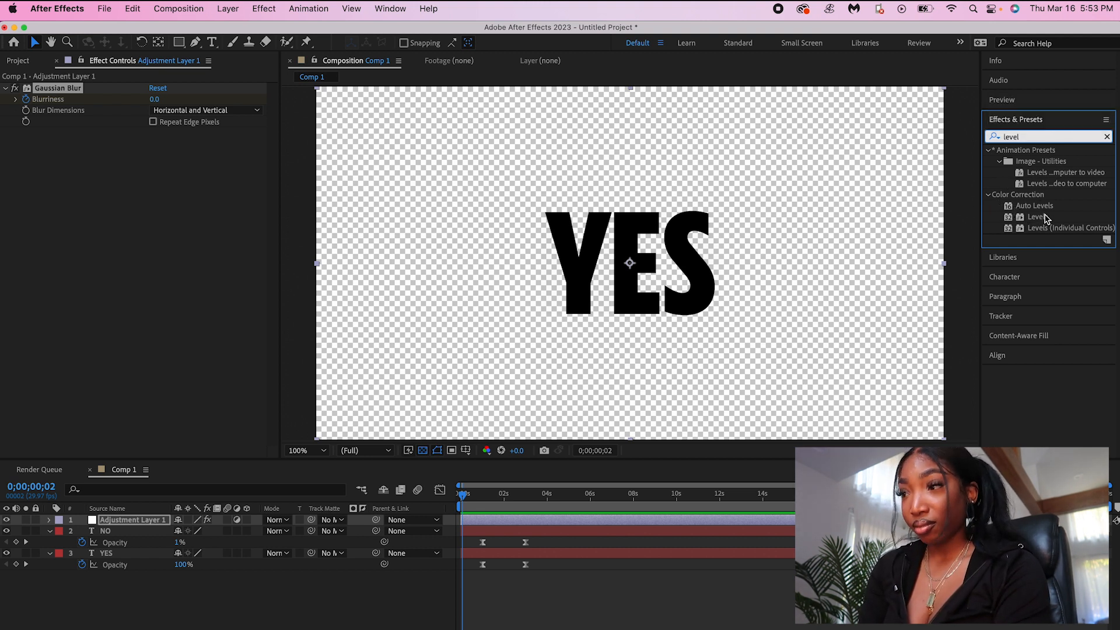
pyautogui.moveTo(1046, 219); pyautogui.dragTo(134, 520)
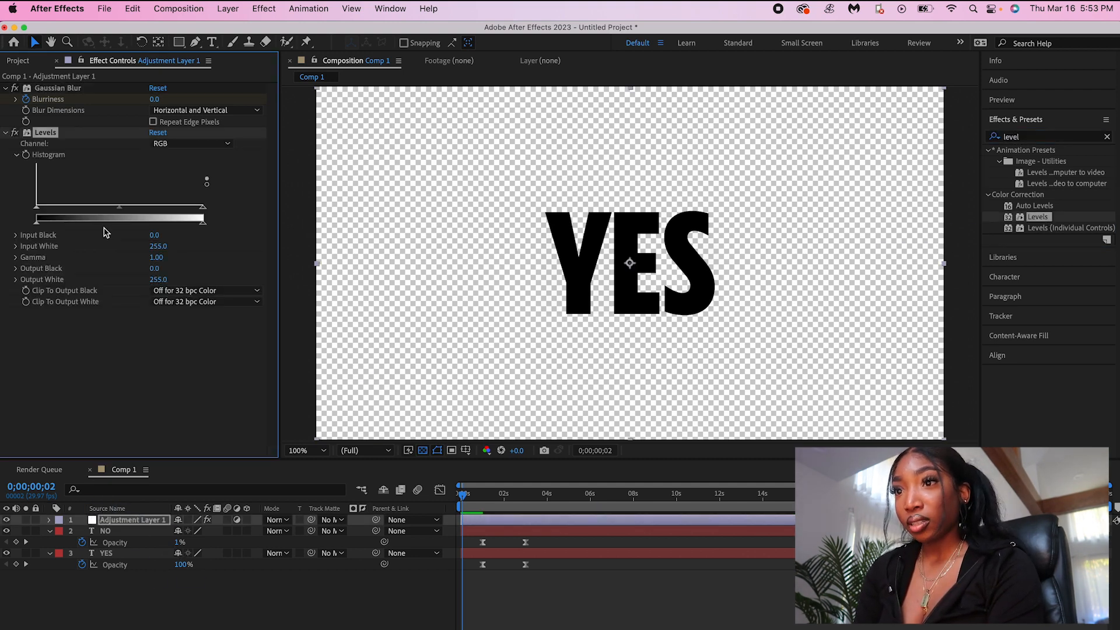
# - Set the Levels channel to Alpha, then at 0;00;01;26 set Alpha Input Black to 107 and Alpha Input White to 135
pyautogui.click(180, 147)
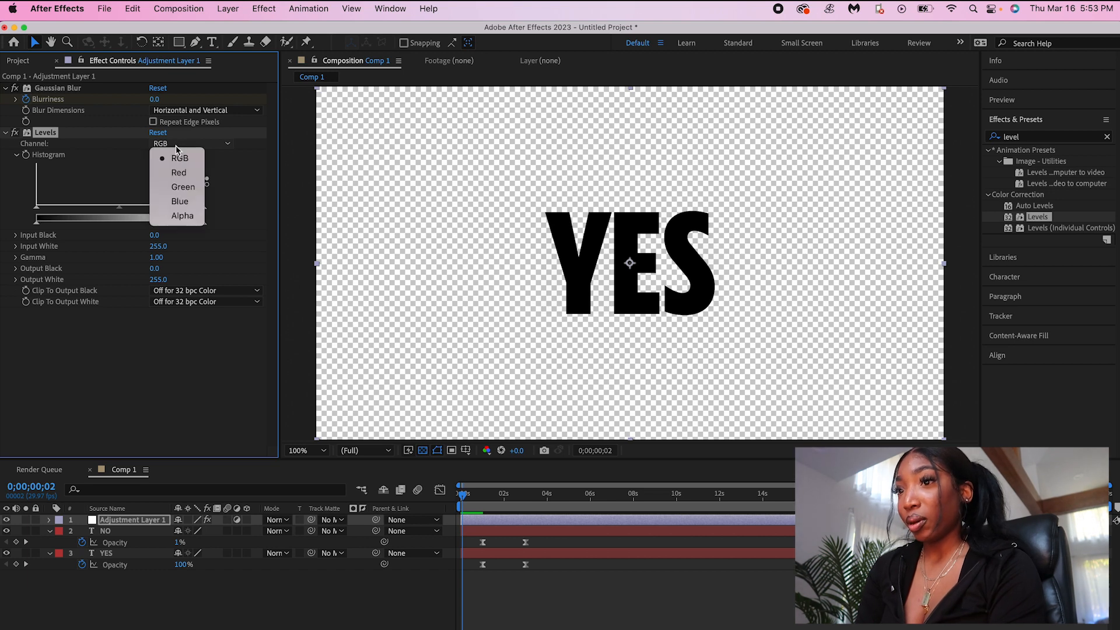
pyautogui.click(173, 219)
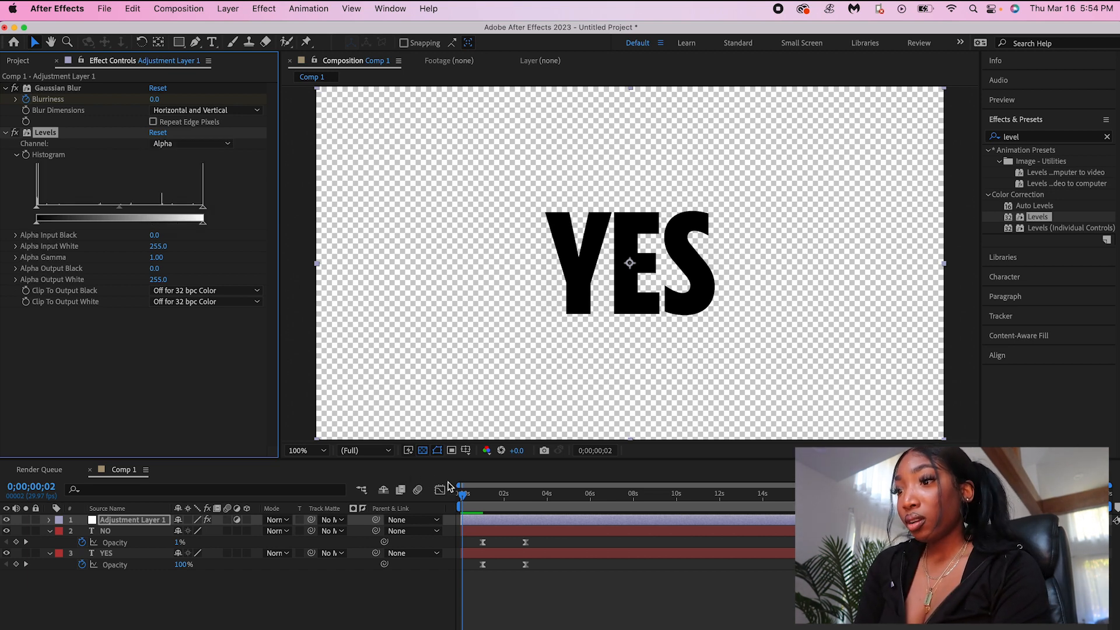
pyautogui.moveTo(463, 497); pyautogui.dragTo(500, 499)
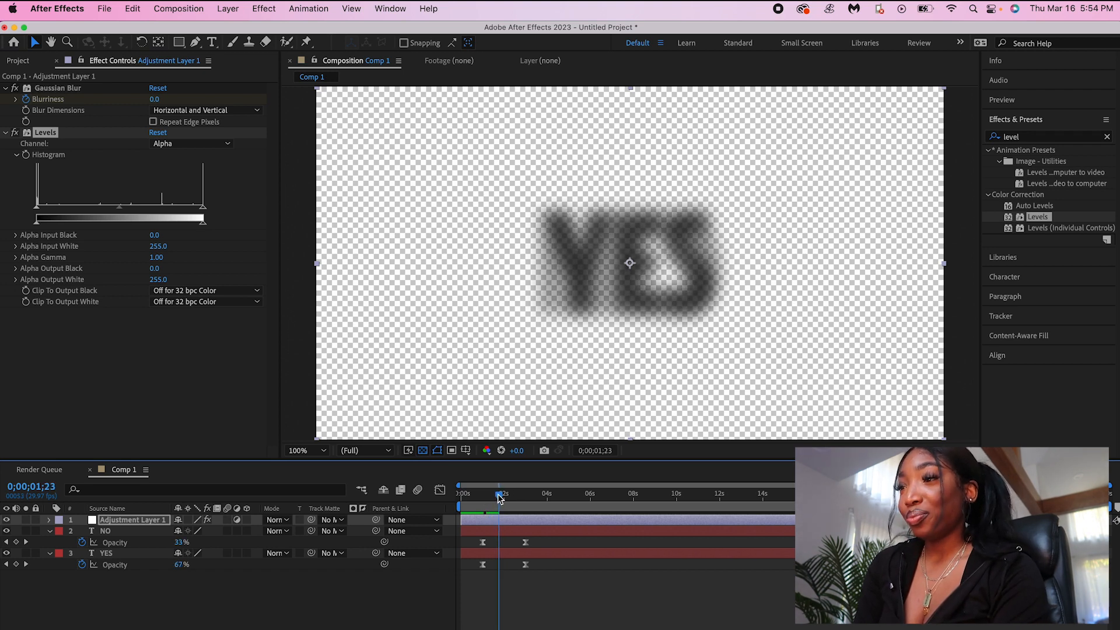
pyautogui.moveTo(499, 497); pyautogui.dragTo(501, 494)
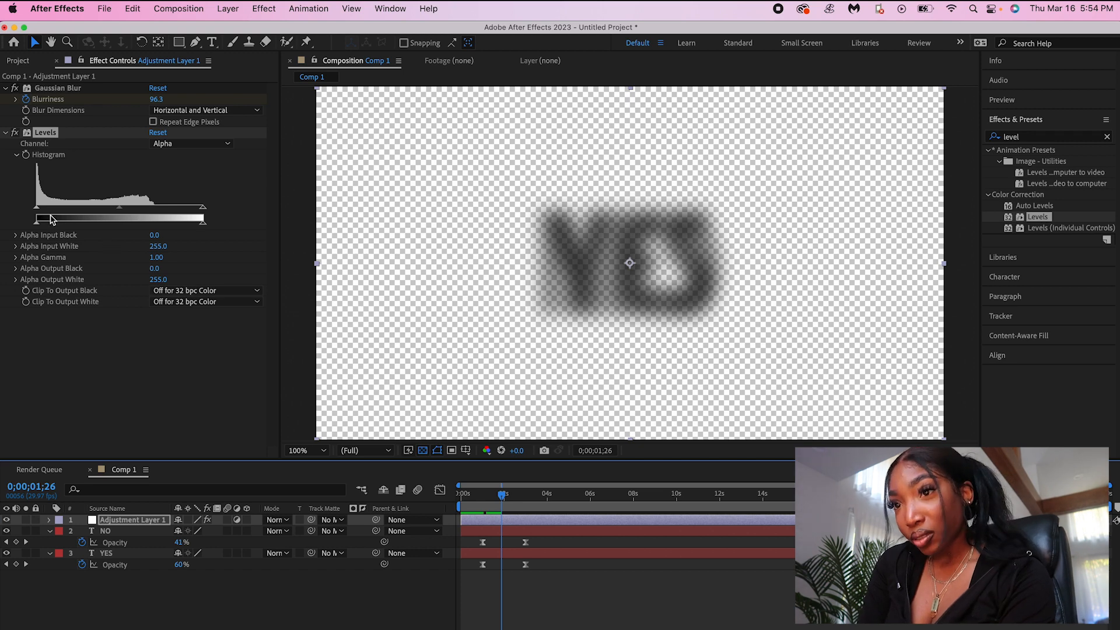
pyautogui.moveTo(38, 213); pyautogui.dragTo(87, 214)
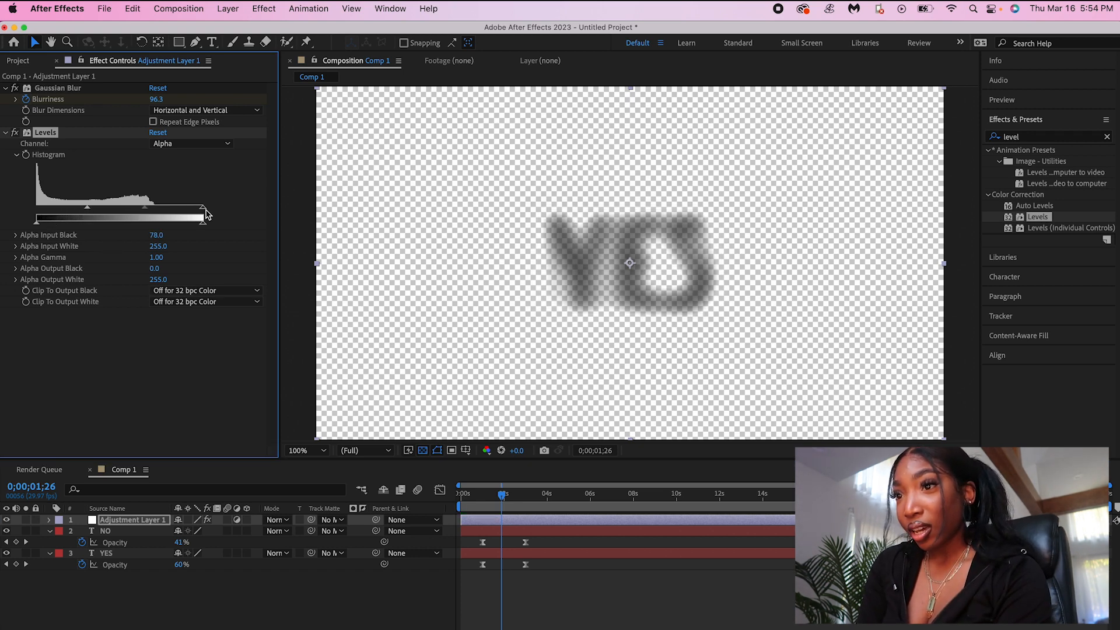
pyautogui.moveTo(199, 212); pyautogui.dragTo(106, 214)
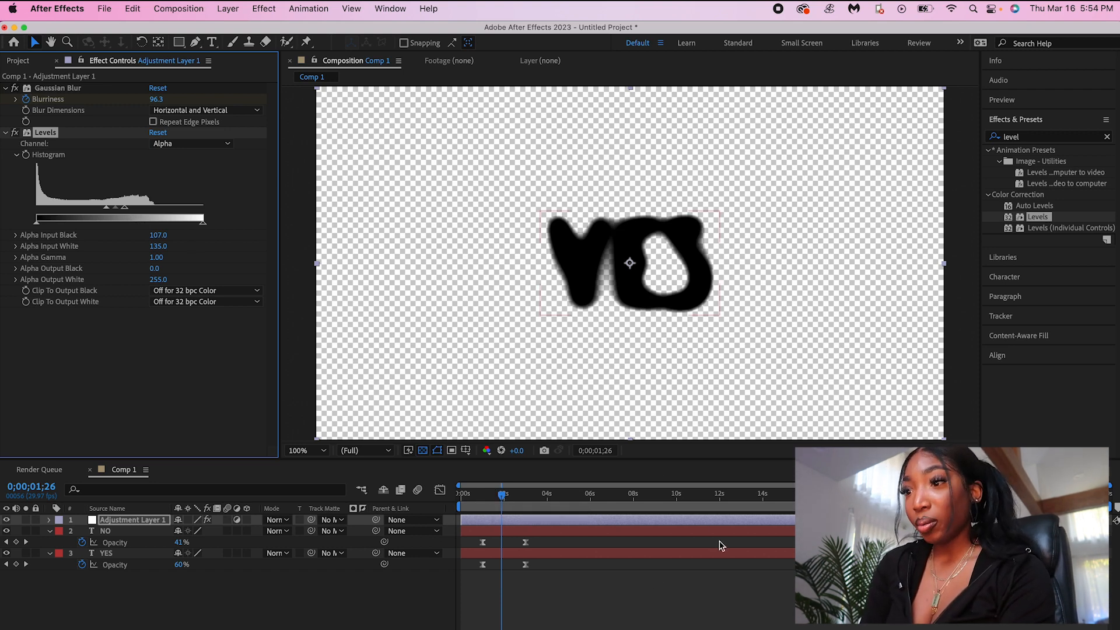
# - Preview the text morph with the Levels adjustment from near the start of the composition
pyautogui.click(464, 494)
pyautogui.press('space')
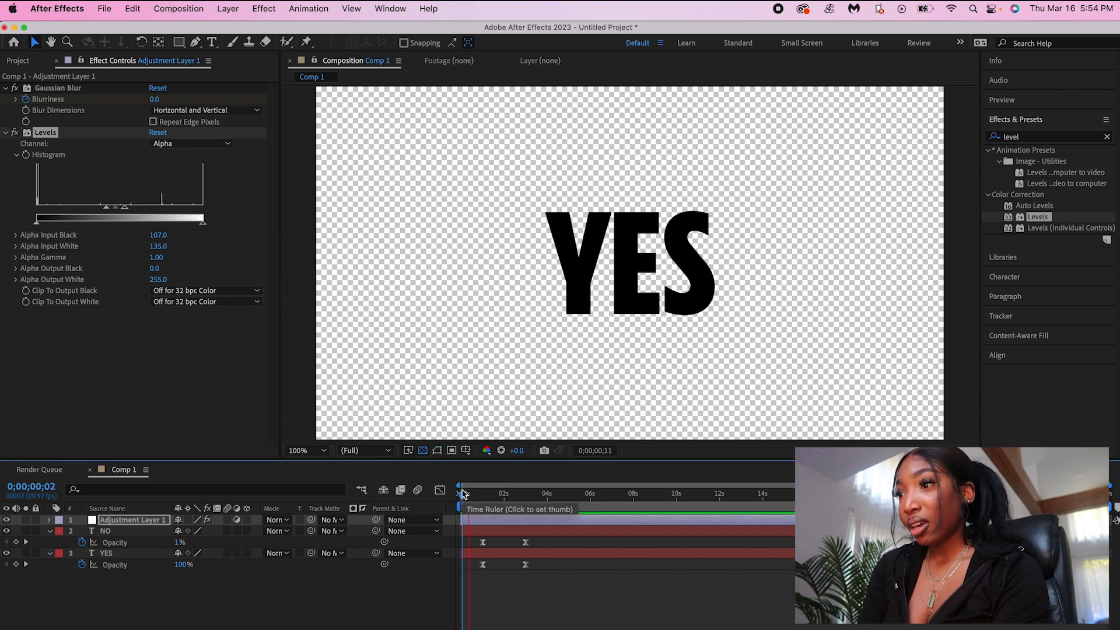